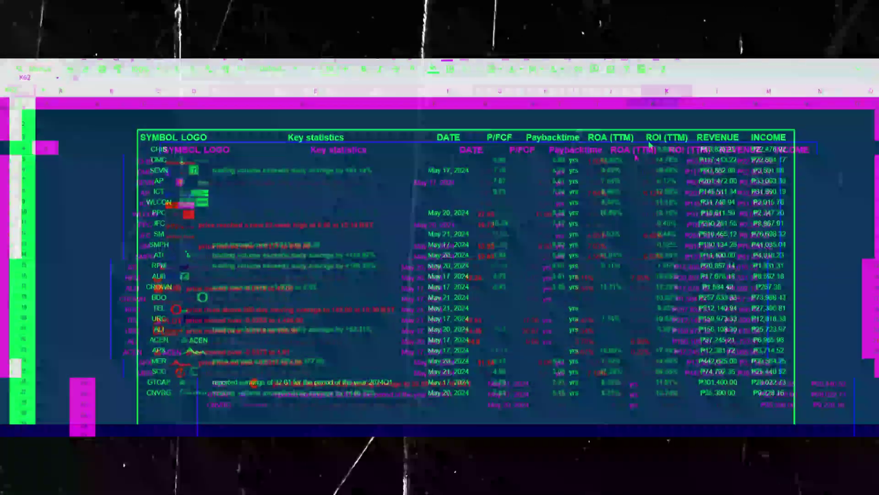
# Open the Watchlist sheet of the portfolio workbook
pyautogui.click(859, 70)
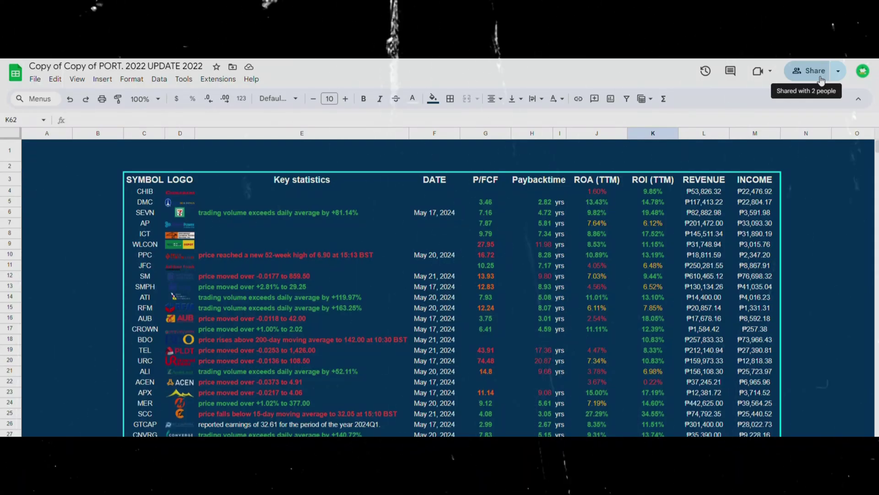
pyautogui.click(859, 99)
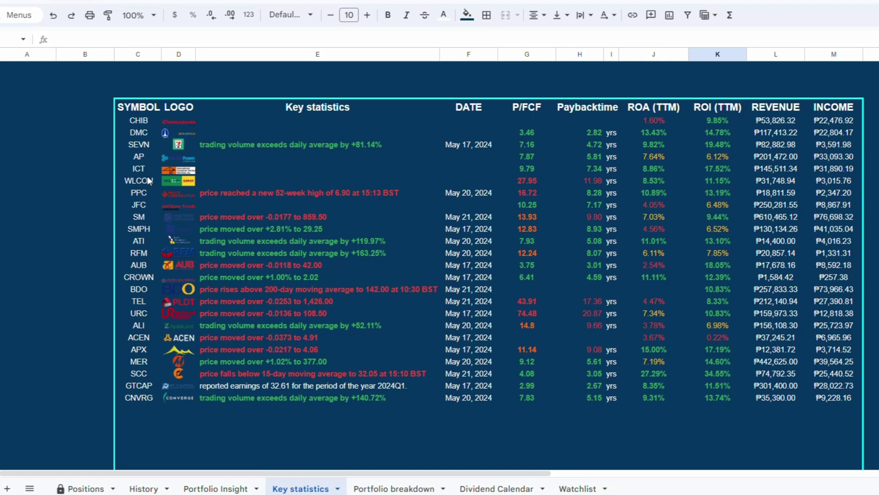
pyautogui.click(577, 488)
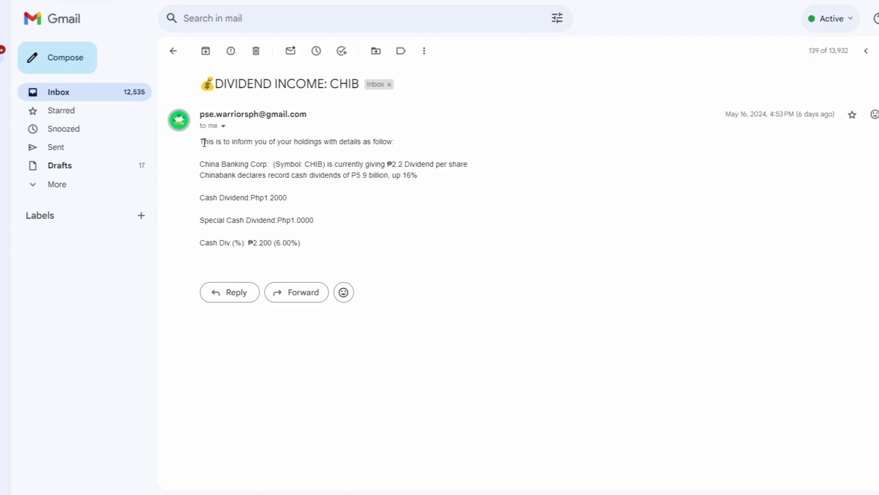
# Examine the CHIB dividend email in Gmail, including its intro, cash dividend percentage and date, and China Banking Corp's dividend history on Morningstar
pyautogui.moveTo(203, 141); pyautogui.dragTo(280, 152)
pyautogui.click(314, 141)
pyautogui.moveTo(204, 142); pyautogui.dragTo(294, 142)
pyautogui.click(271, 143)
pyautogui.doubleClick(284, 143)
pyautogui.click(262, 152)
pyautogui.moveTo(268, 242); pyautogui.dragTo(301, 243)
pyautogui.click(288, 241)
pyautogui.moveTo(731, 115); pyautogui.dragTo(762, 122)
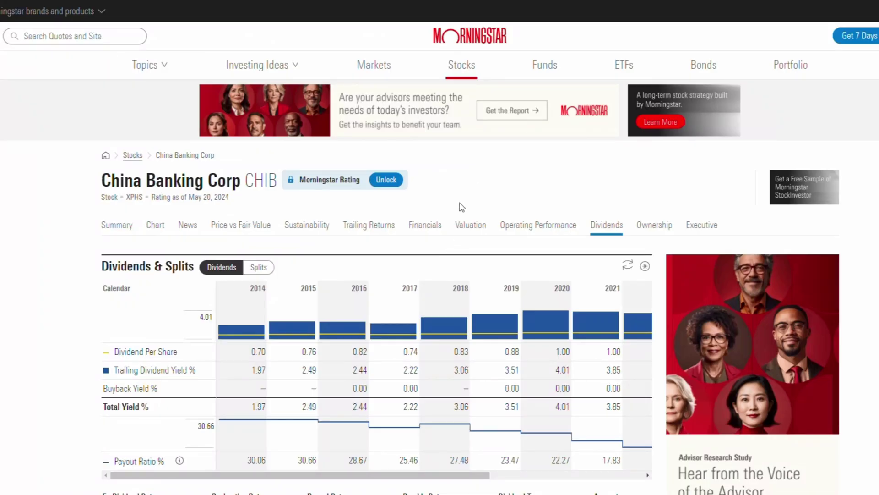
pyautogui.scroll(-5, 460, 208)
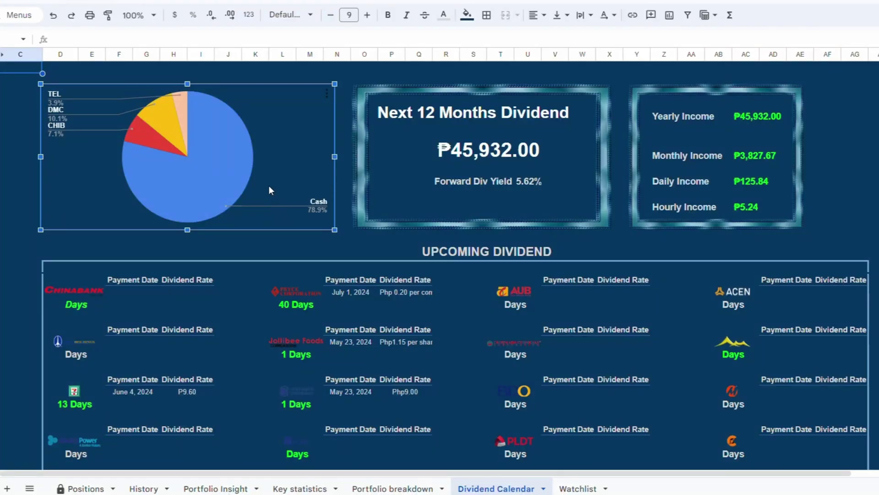
# Review the dividend summary, upcoming dividends, 2024 calendar and monthly income chart in the Dividend Calendar sheet
pyautogui.moveTo(180, 124)
pyautogui.scroll(-5, 238, 184)
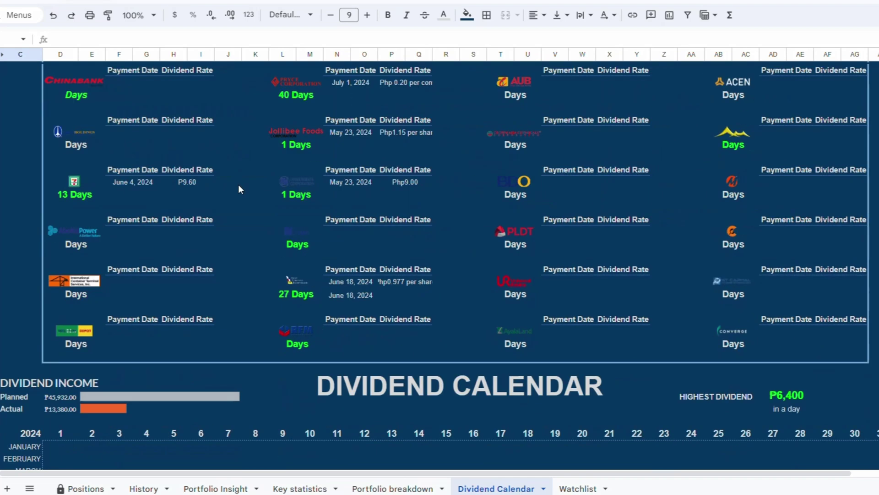
pyautogui.scroll(-10, 239, 184)
pyautogui.scroll(4, 238, 184)
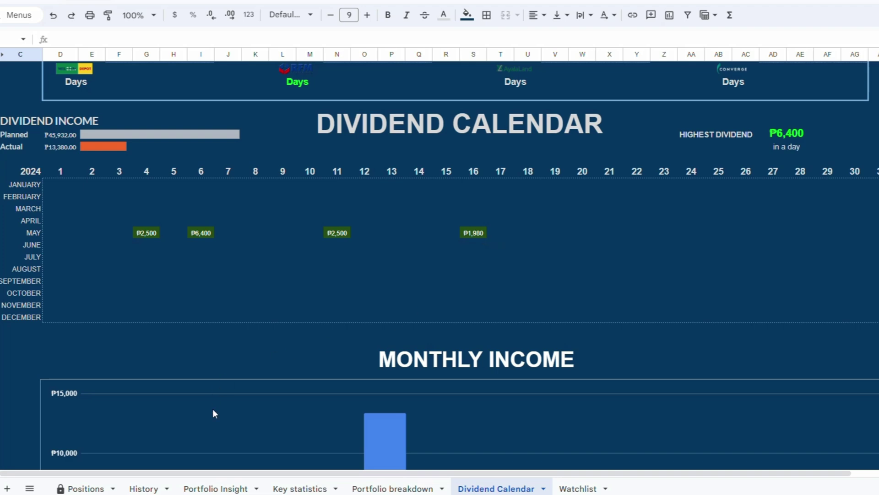
pyautogui.scroll(-5, 248, 382)
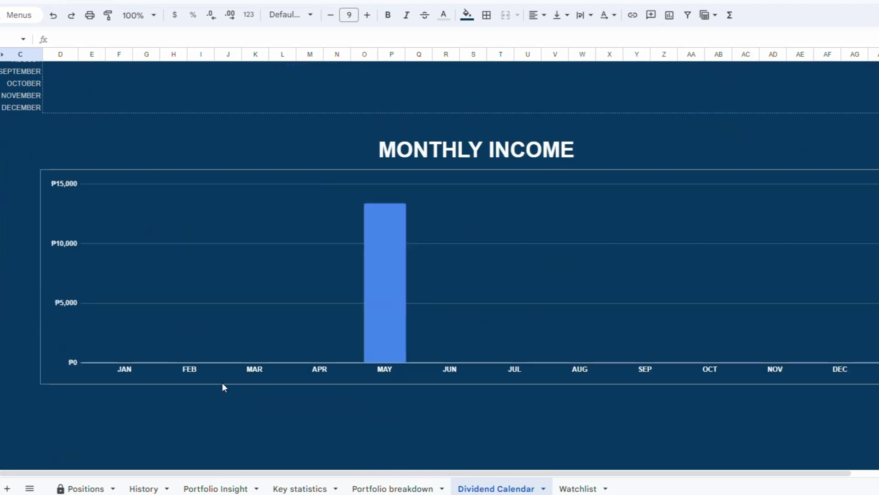
# Review the buy, deposit and dividend transactions recorded in the History sheet
pyautogui.click(147, 488)
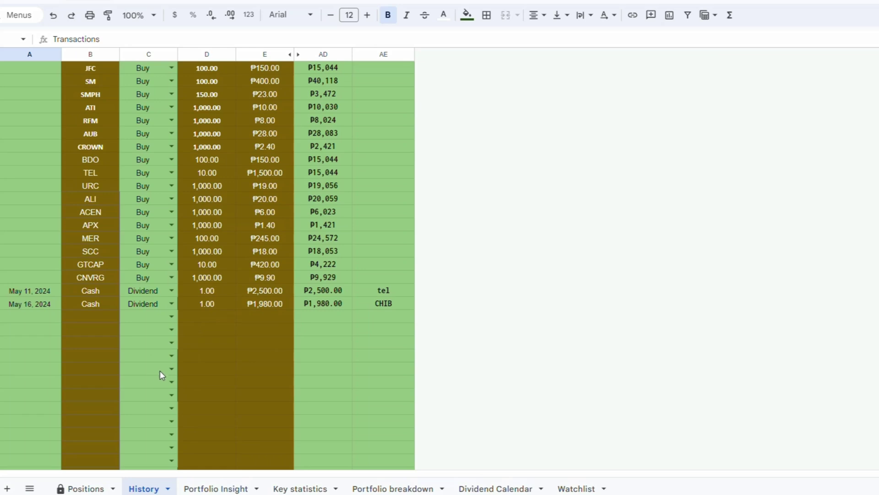
pyautogui.scroll(4, 194, 323)
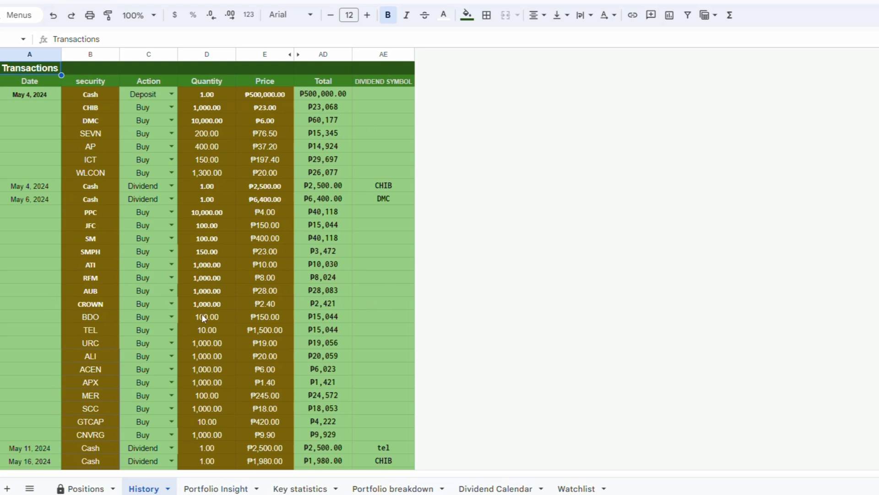
pyautogui.scroll(-1, 160, 326)
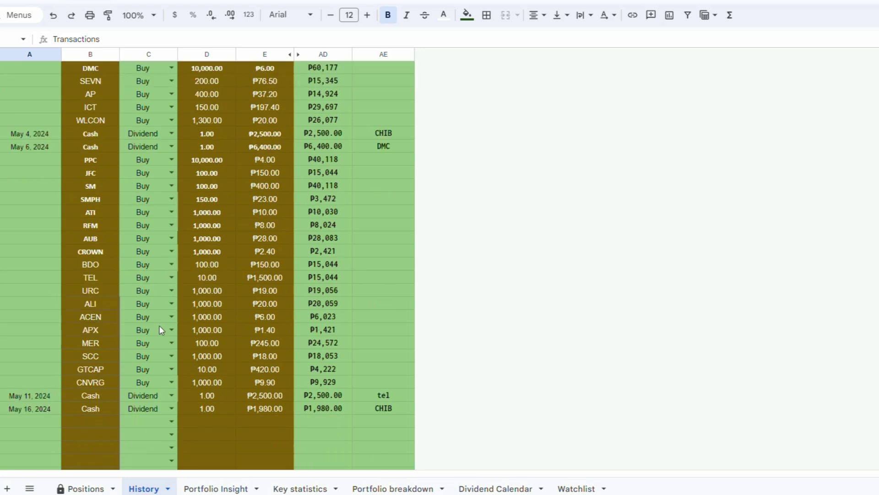
# Examine the Portfolio breakdown sheet after a glance at Portfolio Insight, reading the CHIB and DMC bars in the Stocks Income chart
pyautogui.click(226, 489)
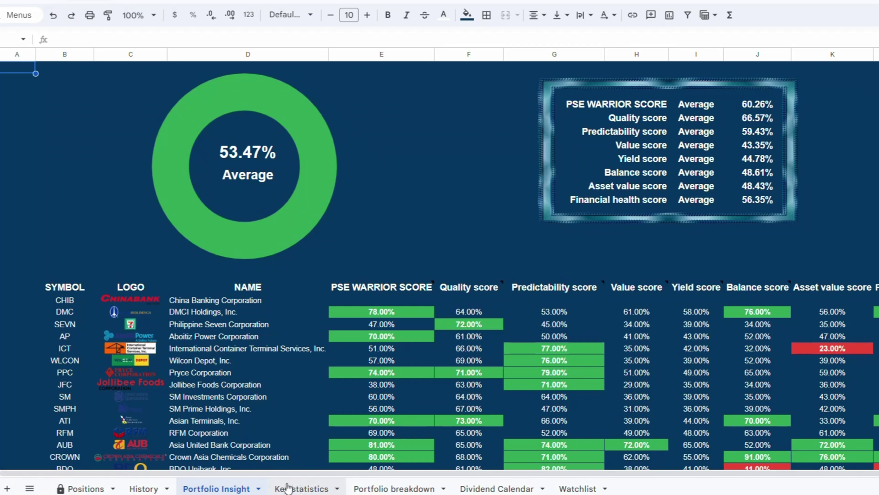
pyautogui.click(394, 488)
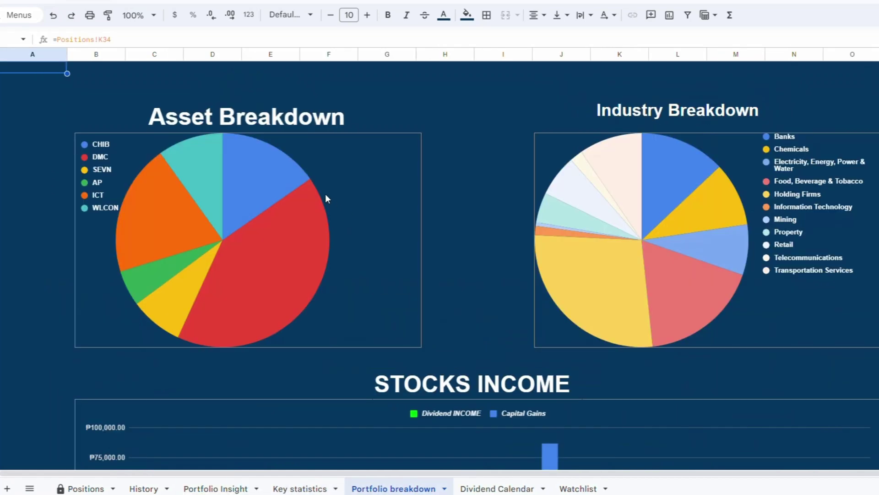
pyautogui.scroll(-3, 258, 262)
pyautogui.click(464, 277)
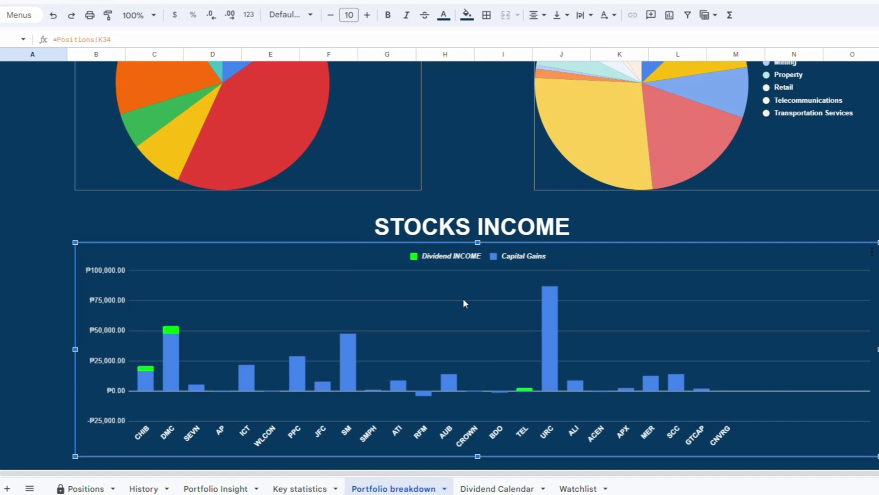
pyautogui.scroll(-2, 465, 300)
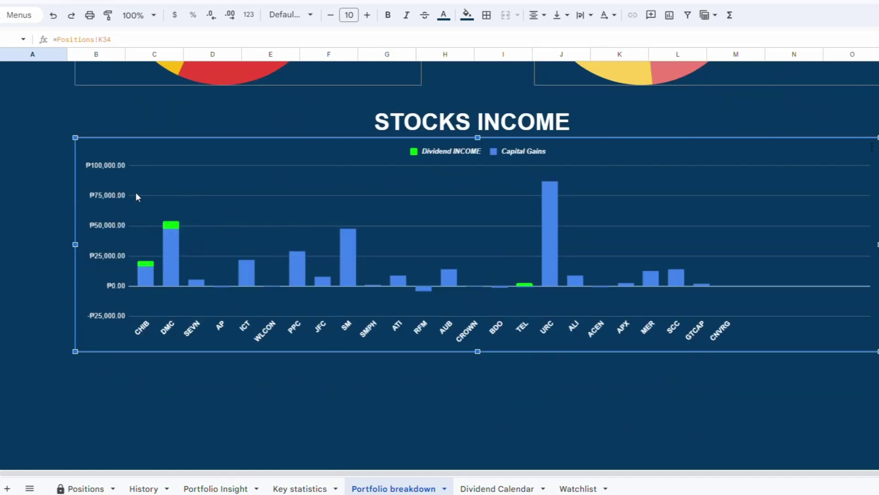
pyautogui.moveTo(151, 284)
pyautogui.moveTo(143, 263)
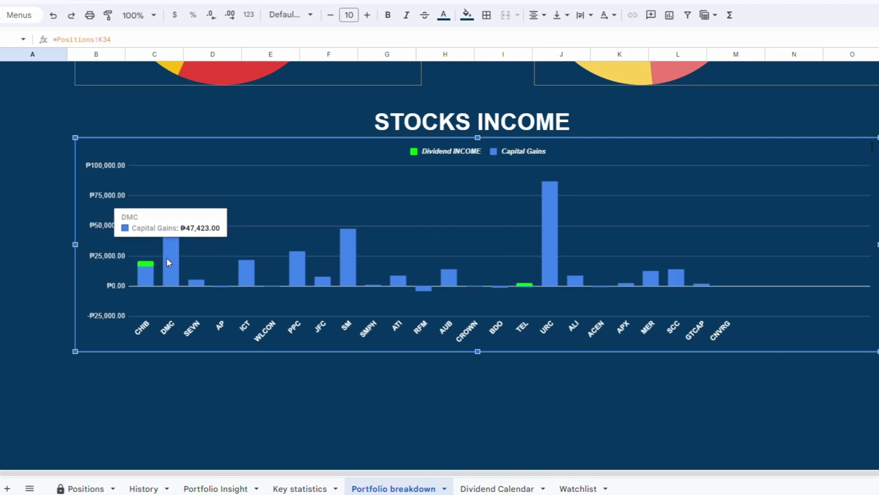
pyautogui.moveTo(173, 225)
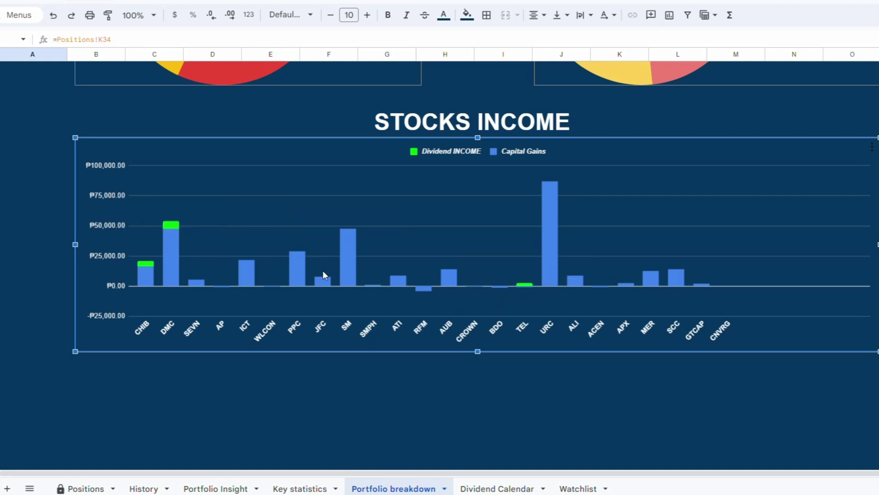
pyautogui.scroll(5, 477, 298)
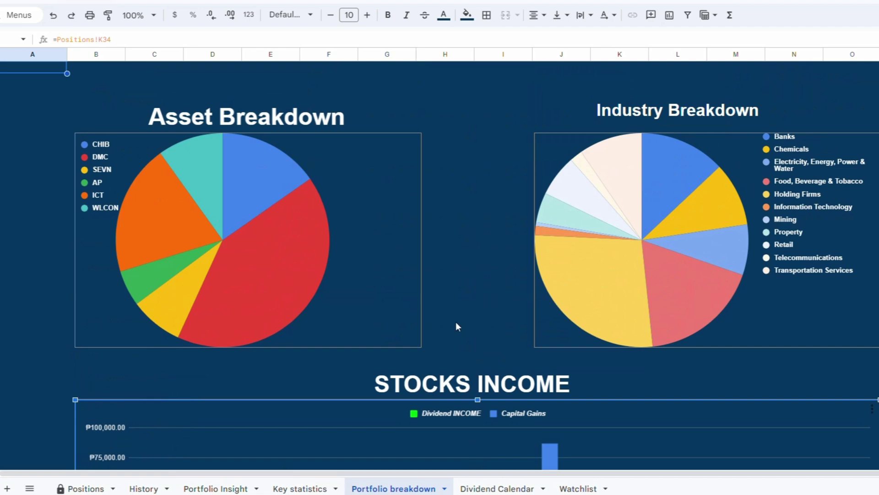
# View the Dividend Calendar and Watchlist sheets
pyautogui.click(491, 488)
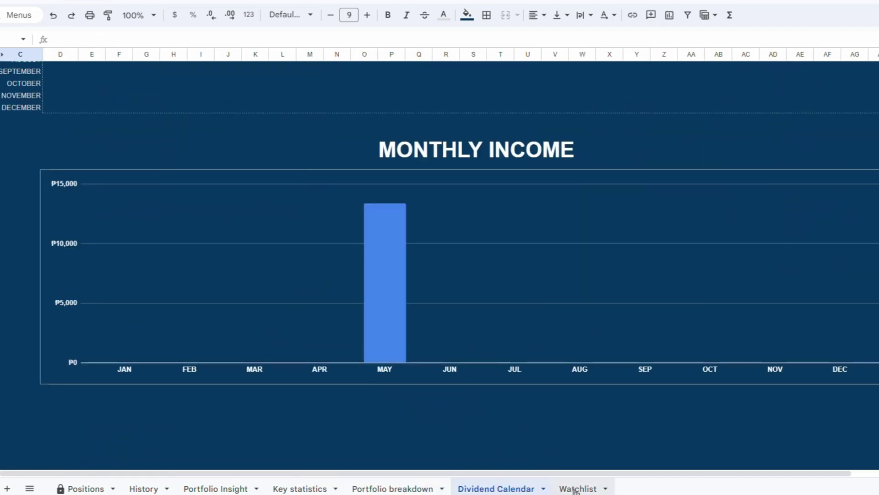
pyautogui.click(576, 488)
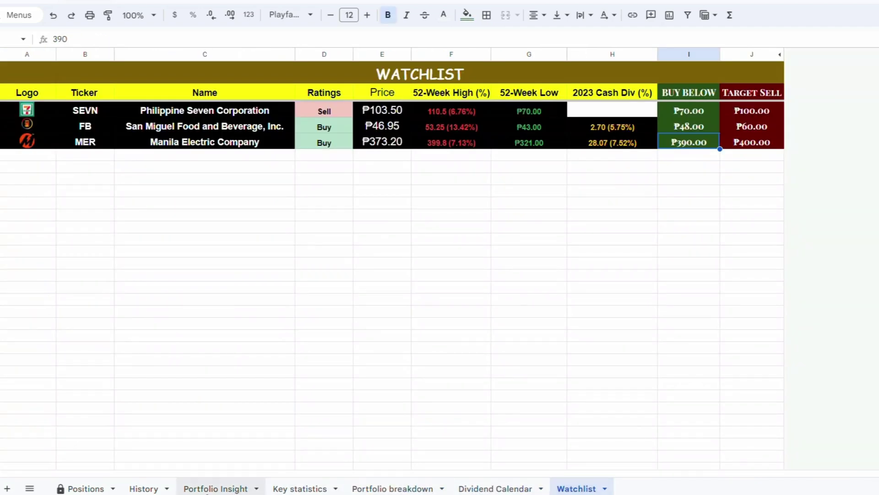
# Inspect DMC's PSE Warrior, quality, predictability and value scores in the Portfolio Insight sheet
pyautogui.click(188, 488)
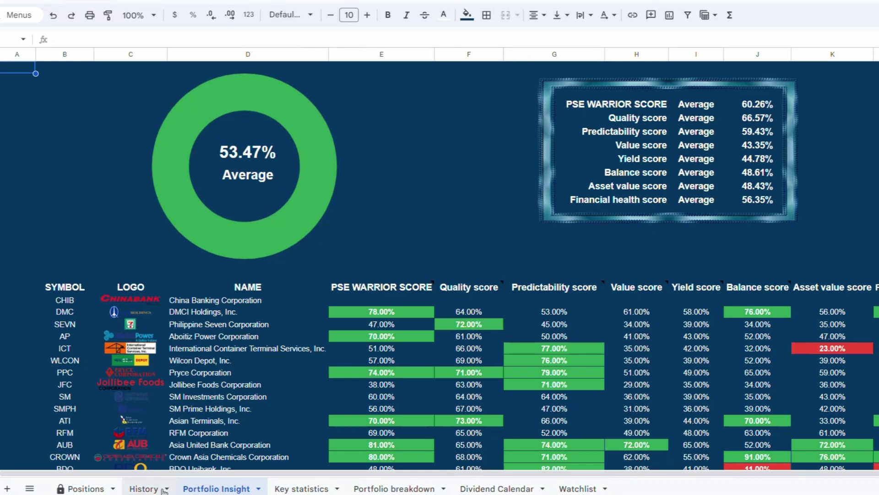
pyautogui.click(348, 313)
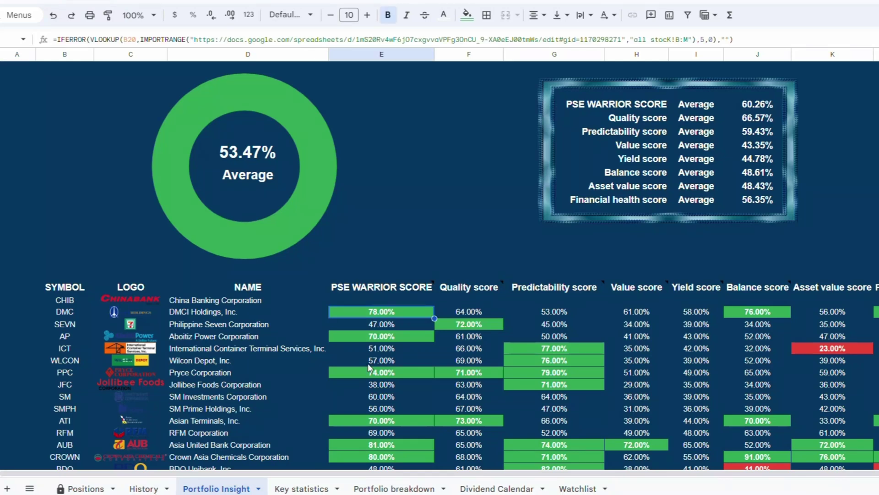
pyautogui.click(457, 314)
pyautogui.click(400, 309)
pyautogui.click(475, 315)
pyautogui.click(551, 311)
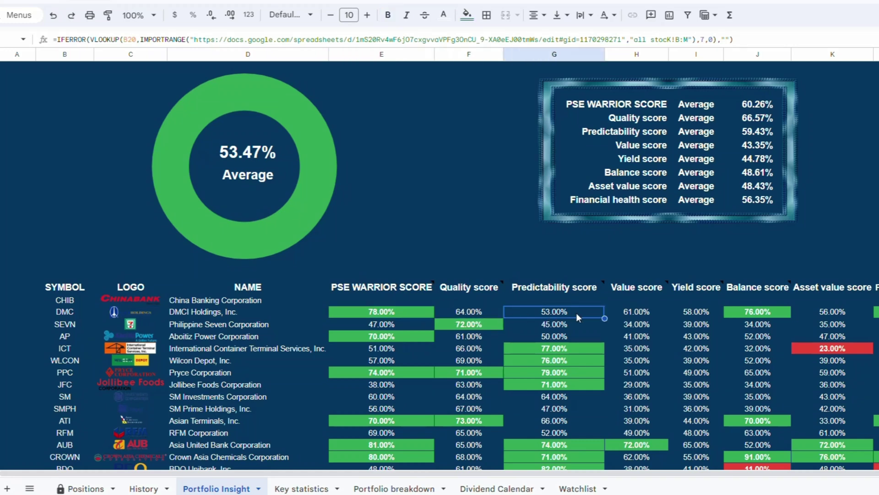
pyautogui.click(623, 314)
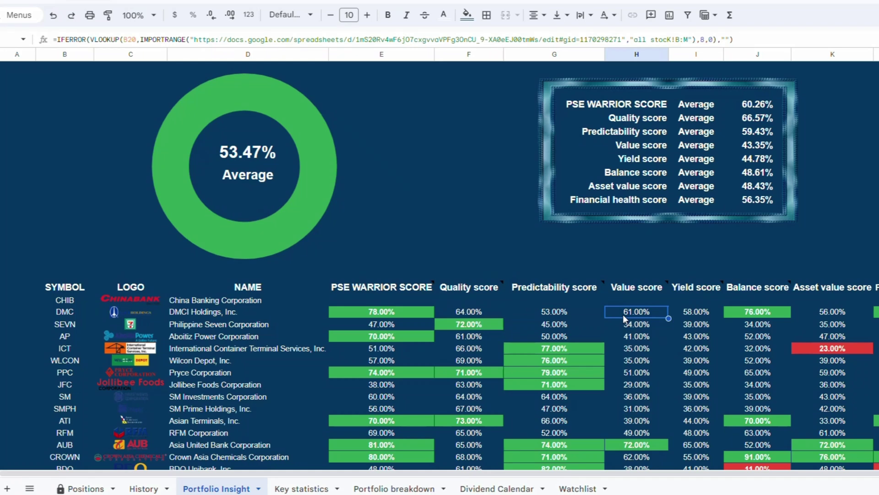
# Open the Positions sheet and look over its portfolio summary and deposit chart
pyautogui.click(85, 488)
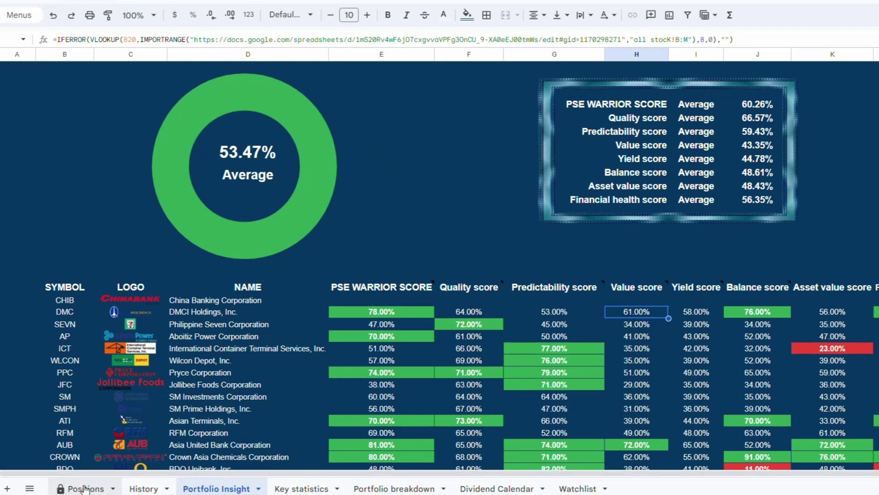
pyautogui.scroll(3, 346, 383)
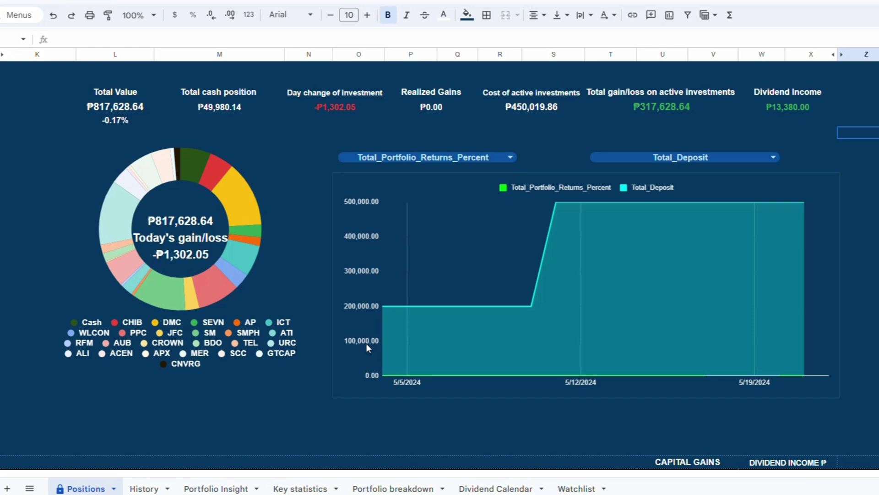
pyautogui.scroll(-5, 226, 323)
pyautogui.scroll(5, 226, 323)
pyautogui.click(391, 324)
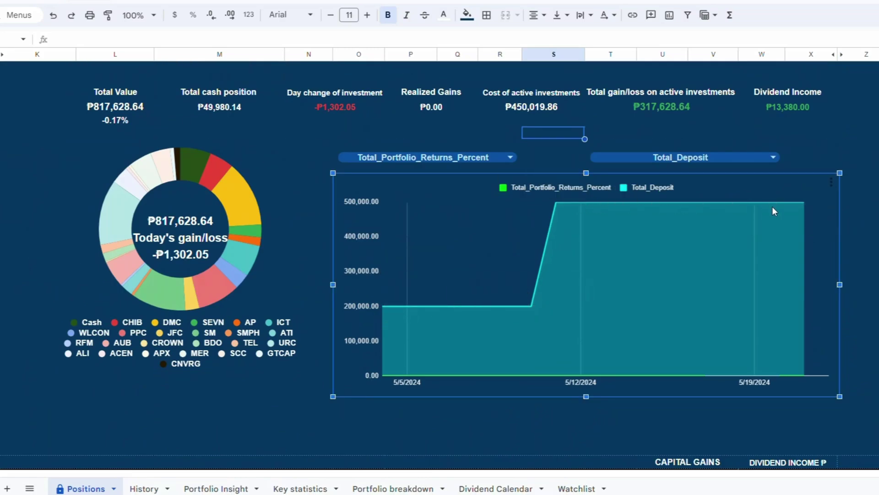
# Plot Total_Capital_Gains against PSEi_Returns_Percent in the Positions chart and inspect the capital gains points
pyautogui.click(471, 155)
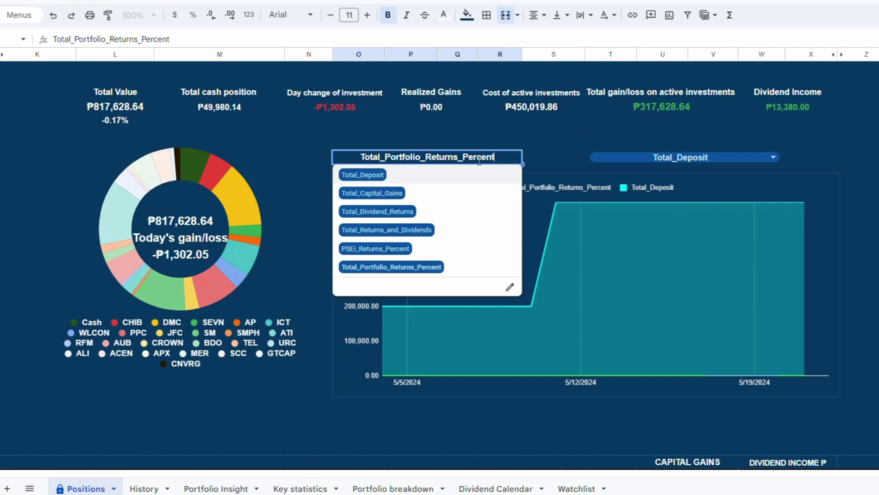
pyautogui.click(377, 191)
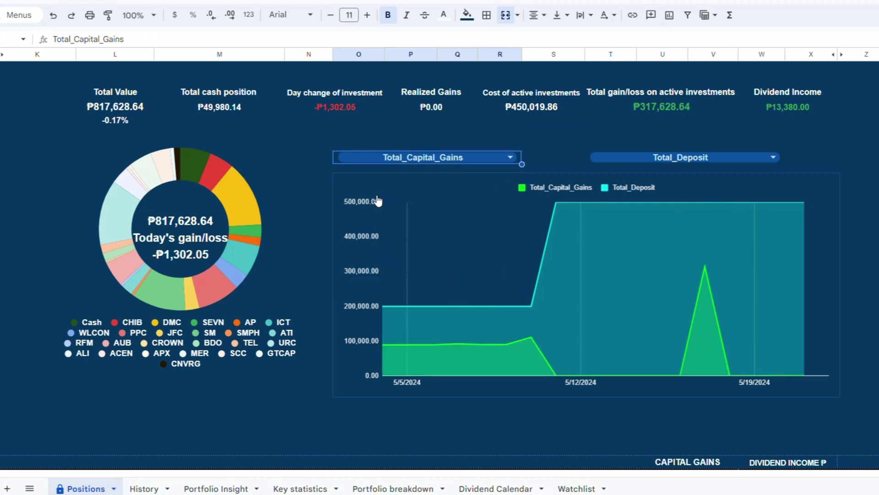
pyautogui.click(621, 158)
pyautogui.click(638, 247)
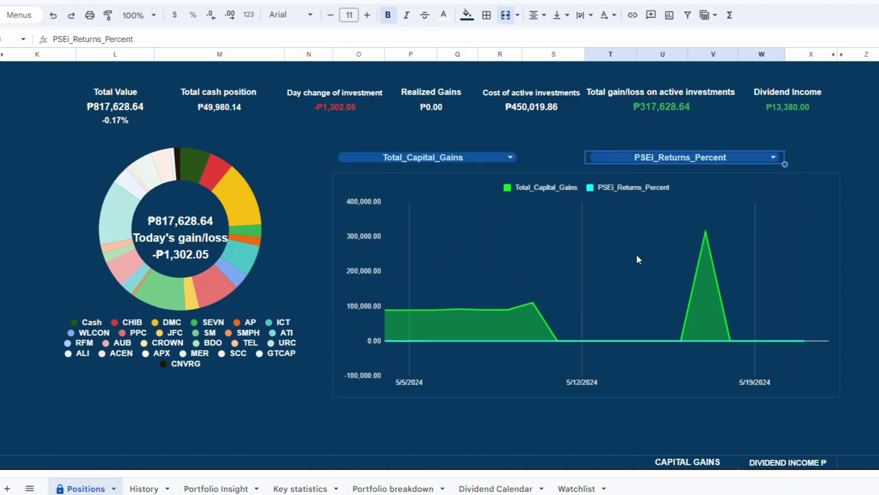
pyautogui.click(474, 296)
pyautogui.moveTo(537, 304)
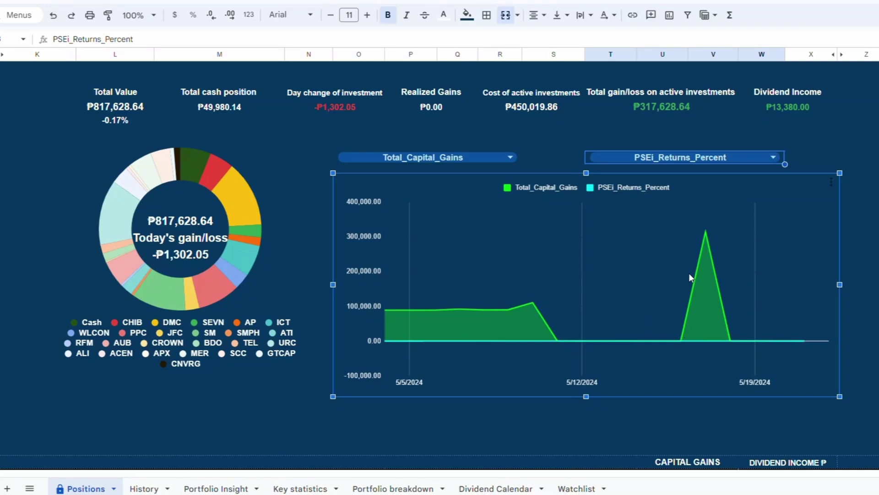
pyautogui.moveTo(707, 234)
# Switch the chart's first series to Total_Dividend_Returns, and from there to Total_Returns_and_Dividends
pyautogui.click(498, 157)
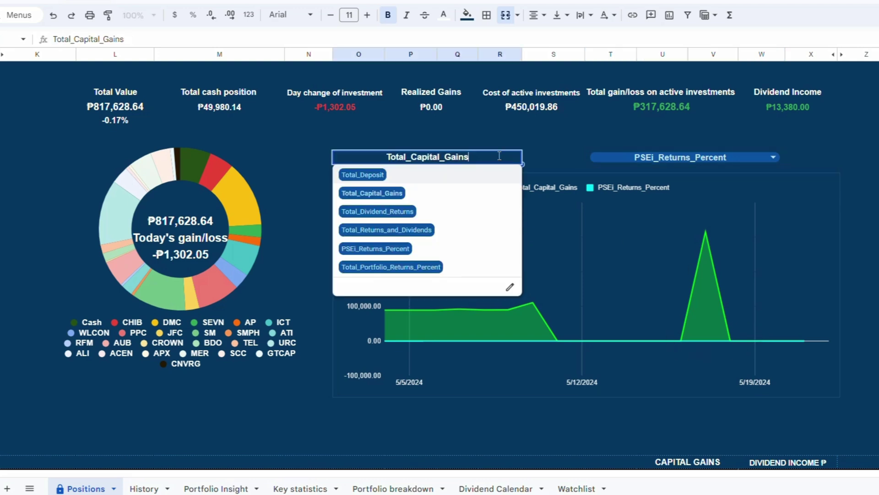
pyautogui.click(401, 213)
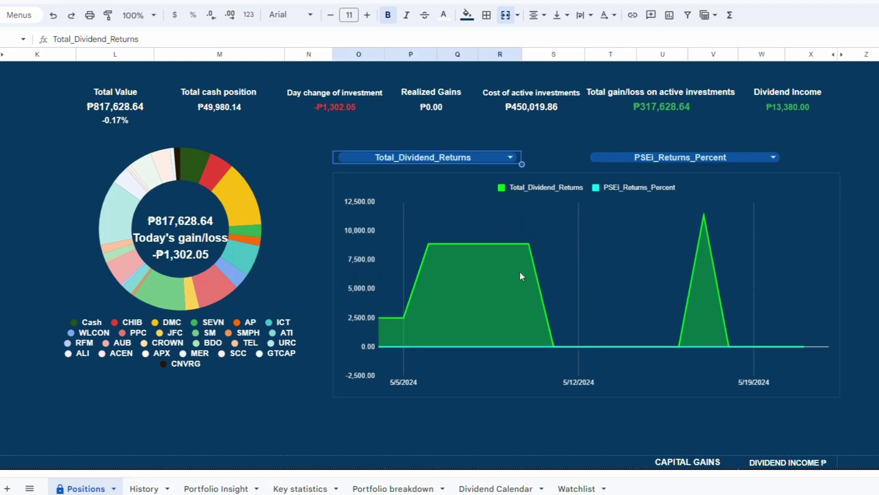
pyautogui.click(510, 158)
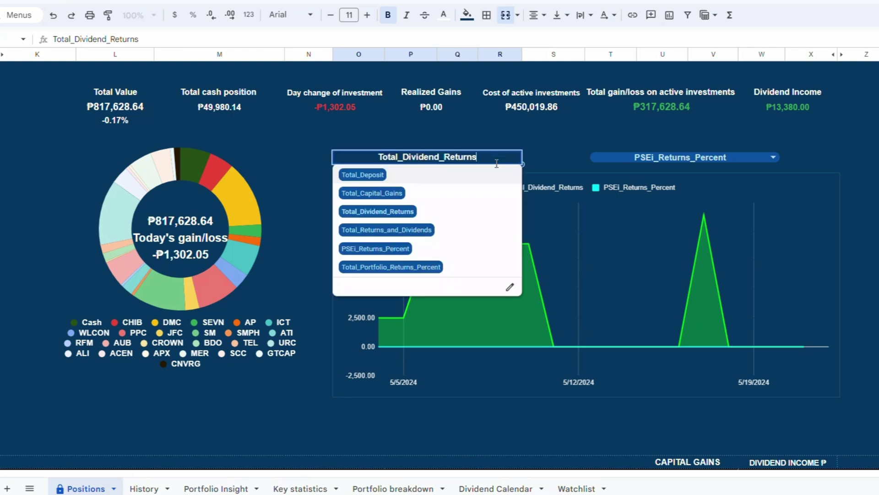
pyautogui.click(394, 234)
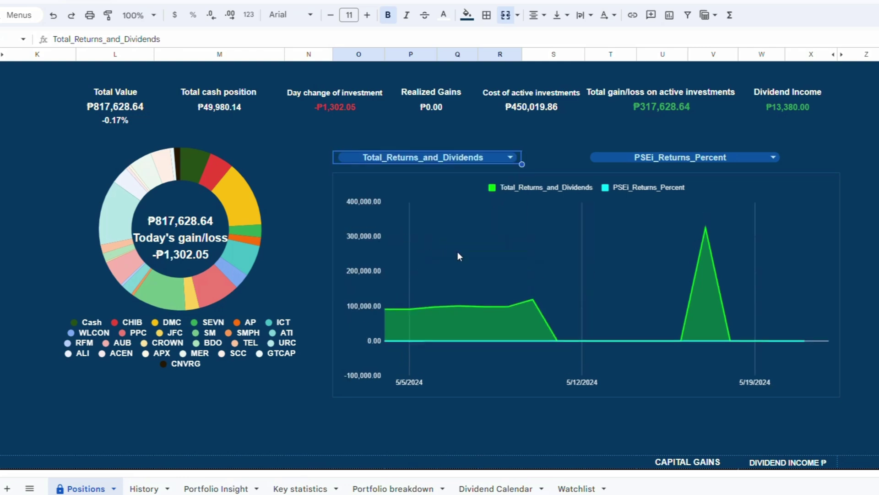
# Switch the Positions chart's first series to PSEi_Returns_Percent and inspect the plotted index returns
pyautogui.click(486, 158)
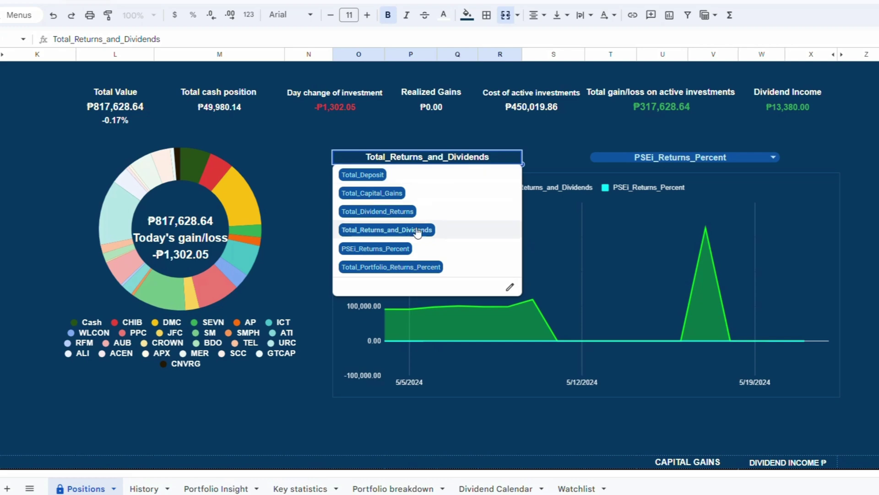
pyautogui.click(402, 248)
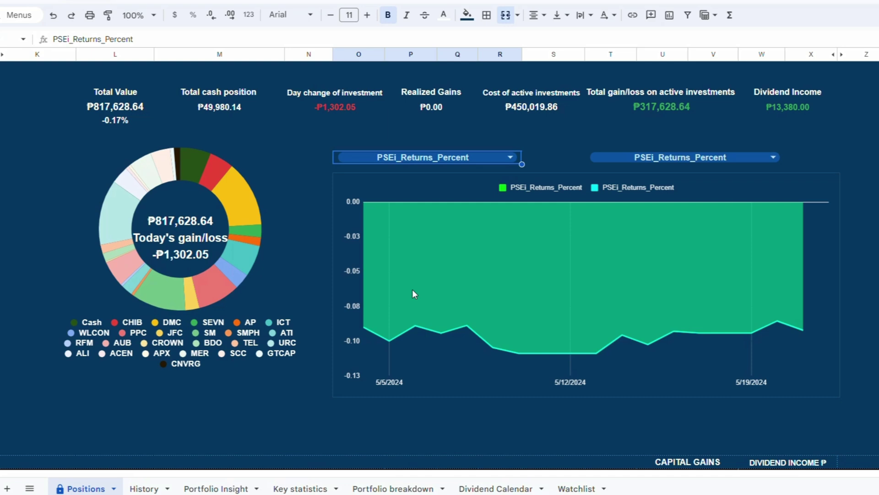
pyautogui.click(395, 326)
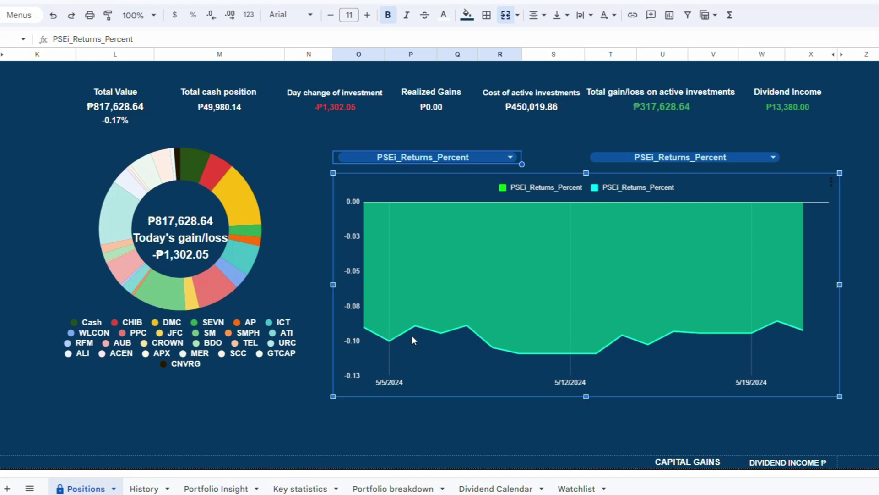
pyautogui.moveTo(801, 335)
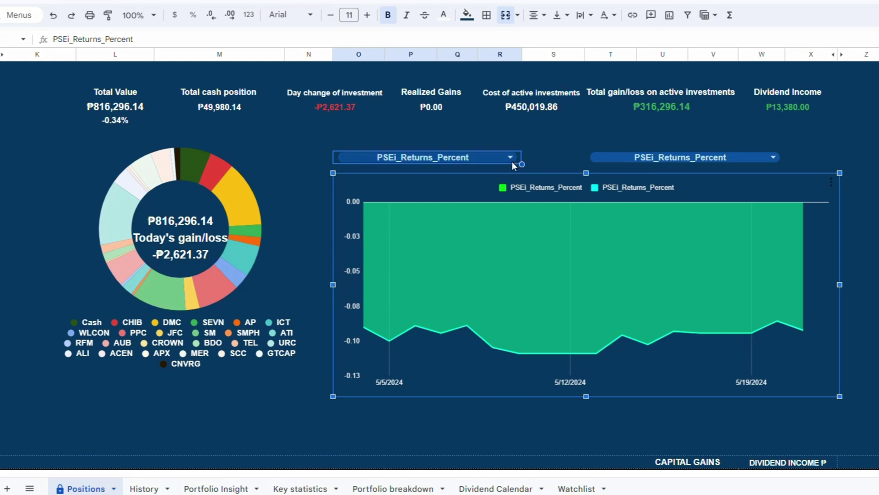
# Set the chart's second series to Total_Portfolio_Returns_Percent and inspect the portfolio return points around the gap in the plot
pyautogui.click(635, 159)
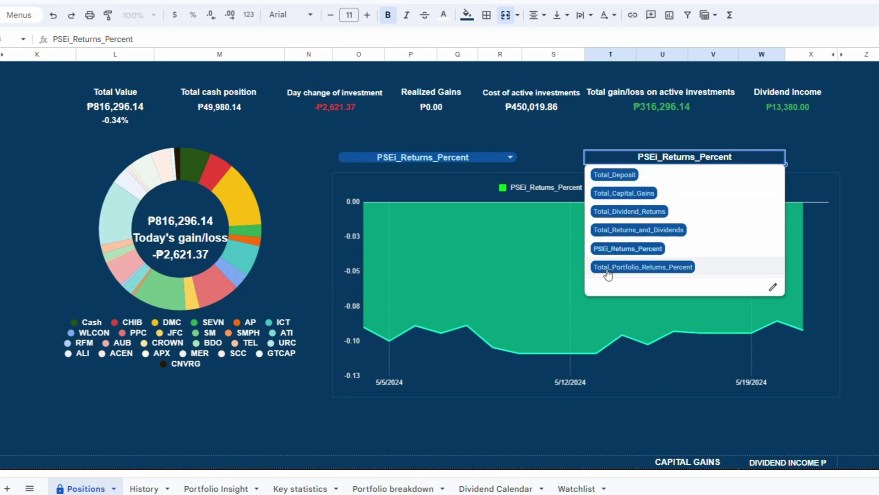
pyautogui.click(625, 269)
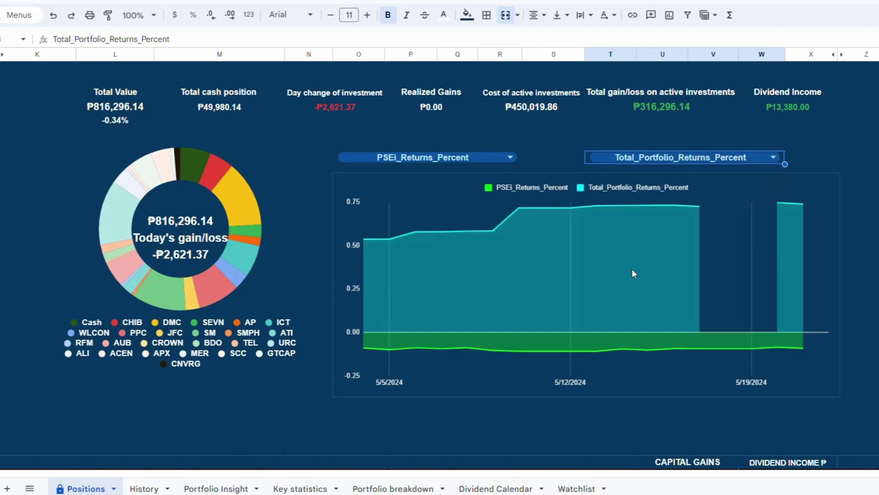
pyautogui.click(651, 243)
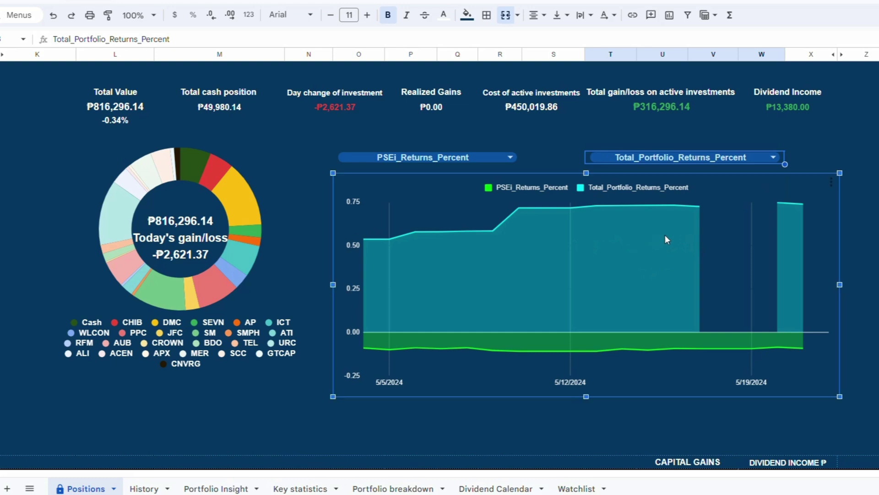
pyautogui.moveTo(699, 208)
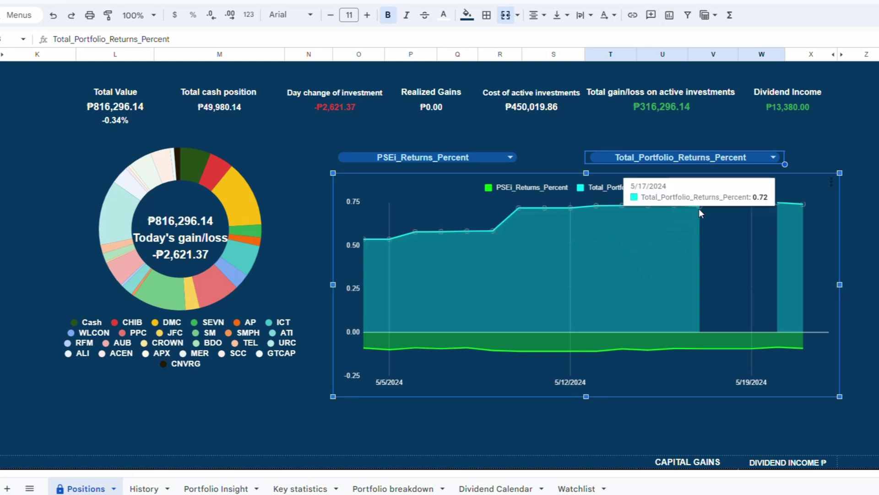
pyautogui.moveTo(778, 204)
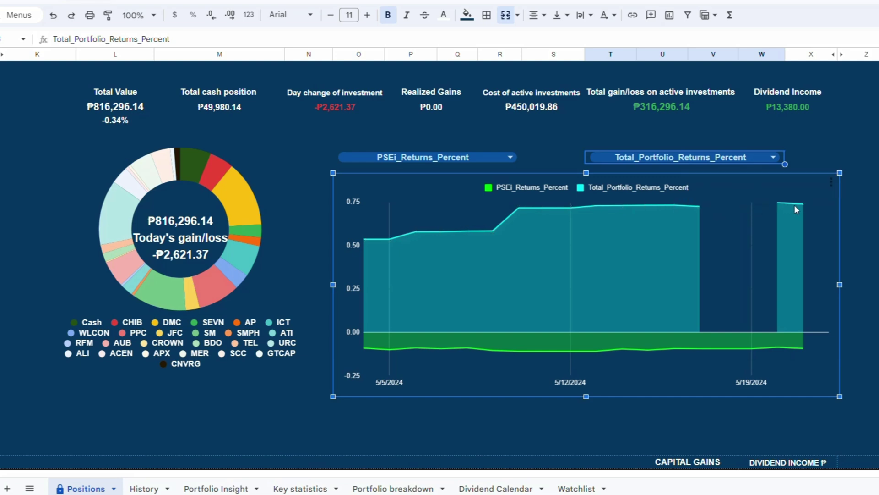
pyautogui.moveTo(806, 210)
# Check the options for the chart's first series and look over the stock holdings table below the chart
pyautogui.click(505, 159)
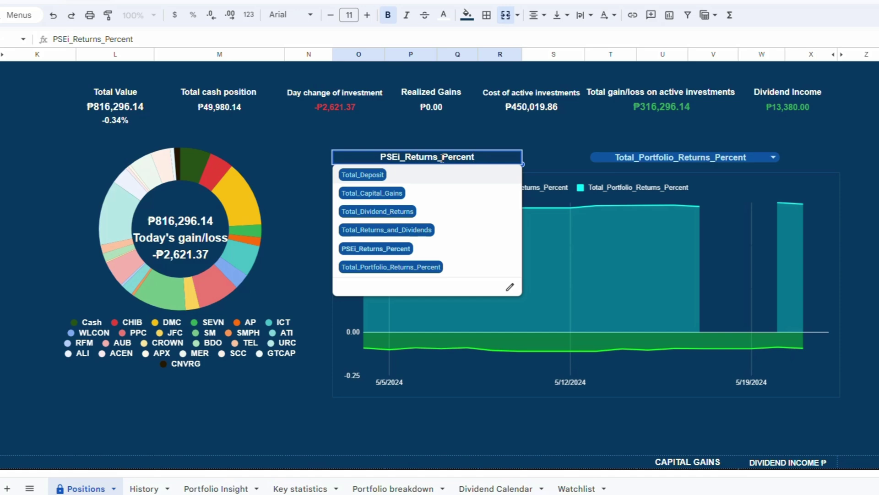
pyautogui.click(861, 207)
pyautogui.scroll(-5, 861, 207)
pyautogui.scroll(-2, 862, 207)
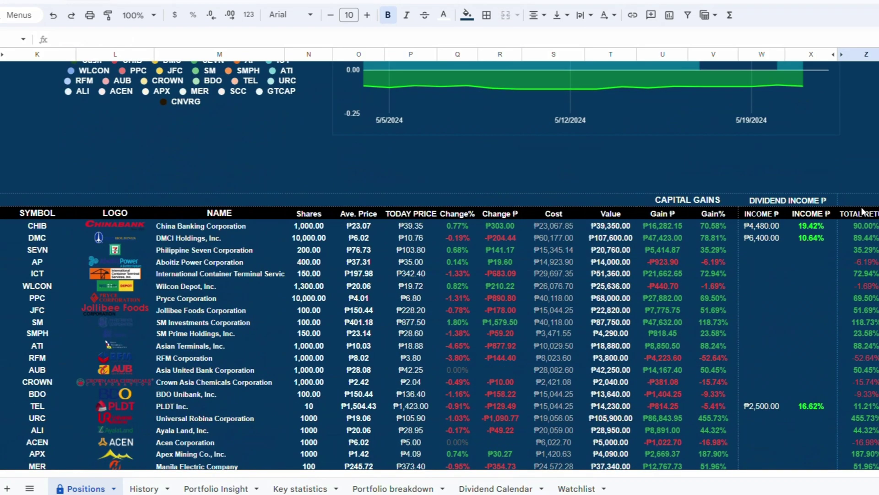
pyautogui.scroll(-5, 863, 211)
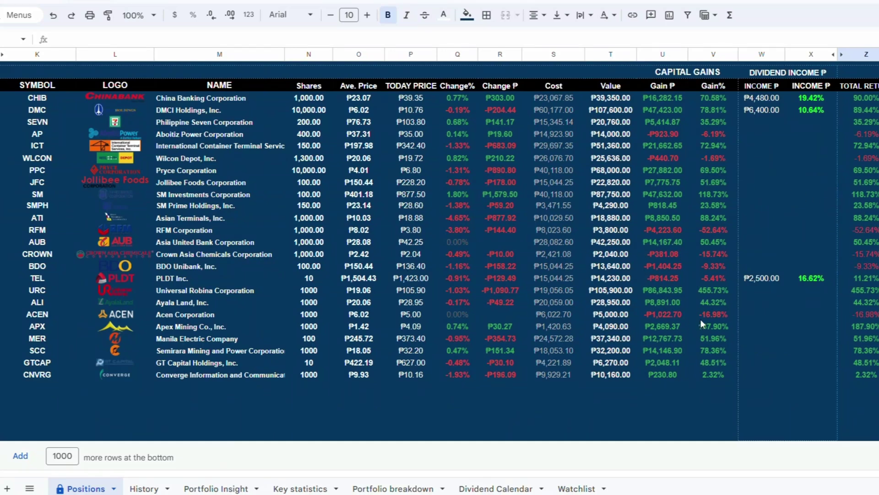
pyautogui.scroll(10, 345, 142)
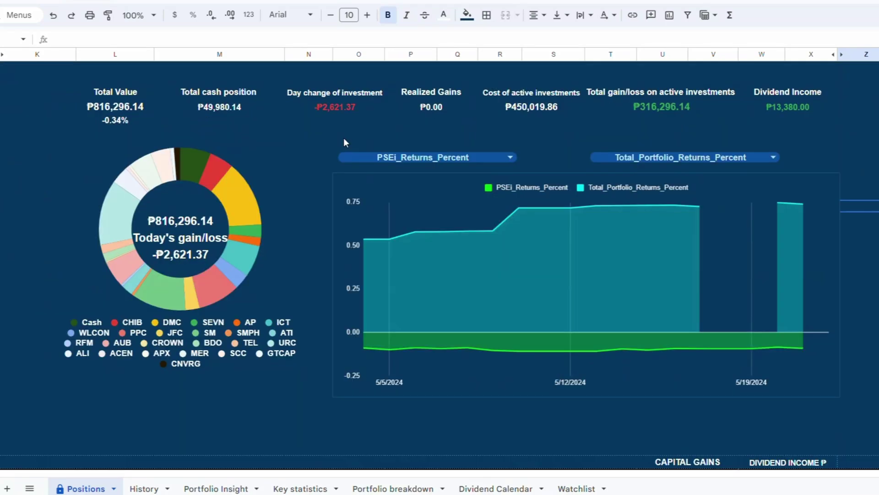